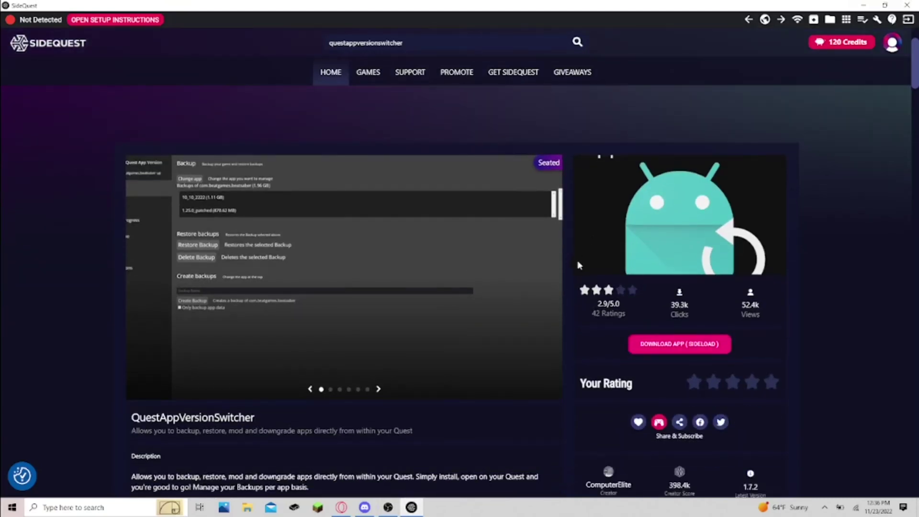
scroll(551, 221, "down", 2)
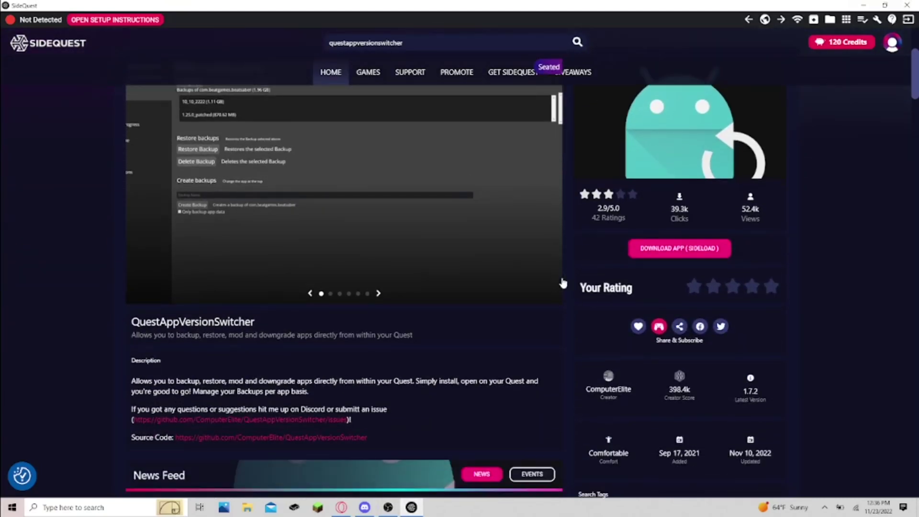
- Search SideQuest for 'ques' and open the QuestAppVersionSwitcher store page
scroll(563, 283, "up", 2)
scroll(191, 180, "up", 2)
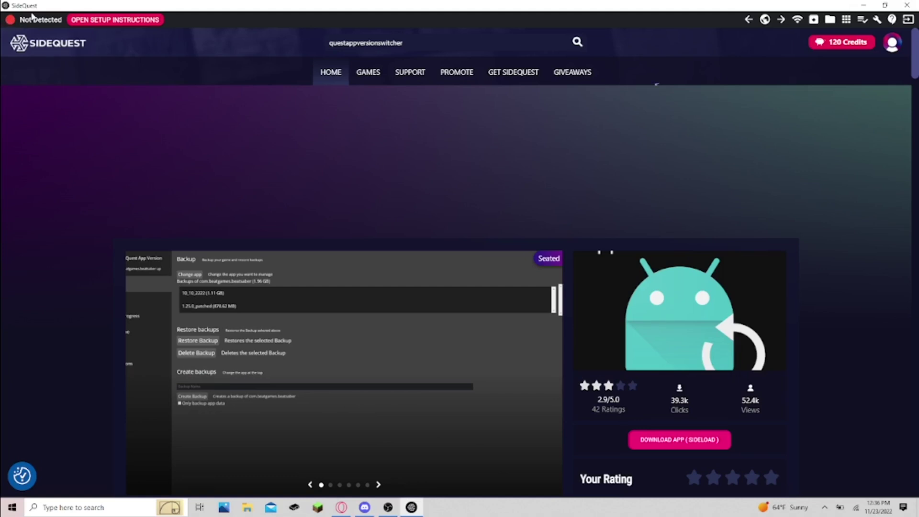
scroll(553, 163, "down", 2)
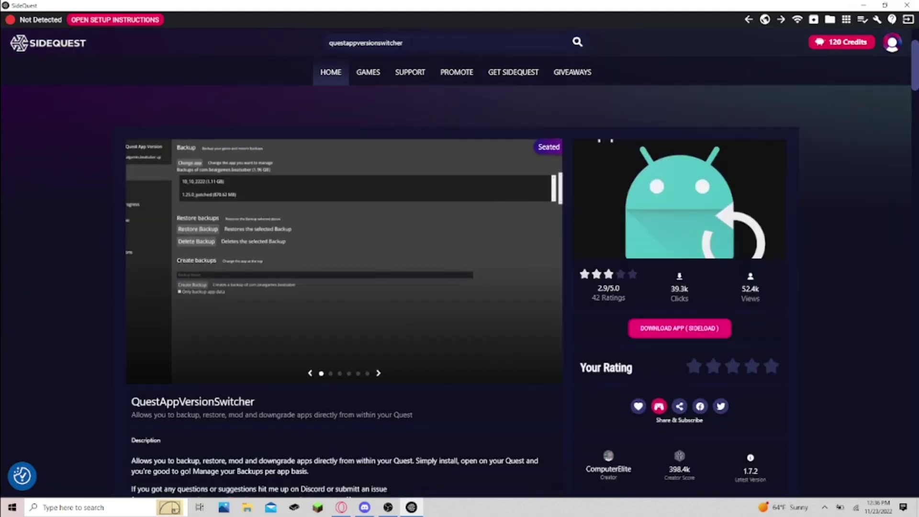
left_click(335, 43)
left_click(353, 63)
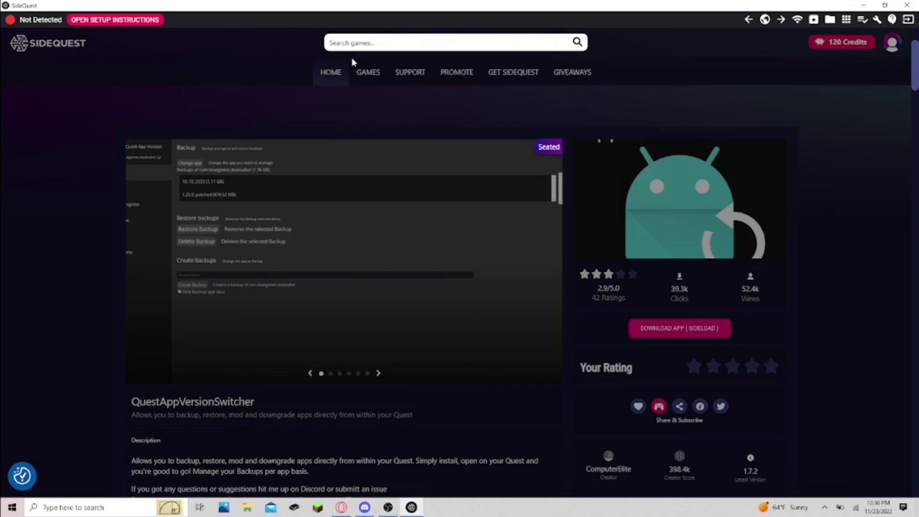
type("questappversionswitcher")
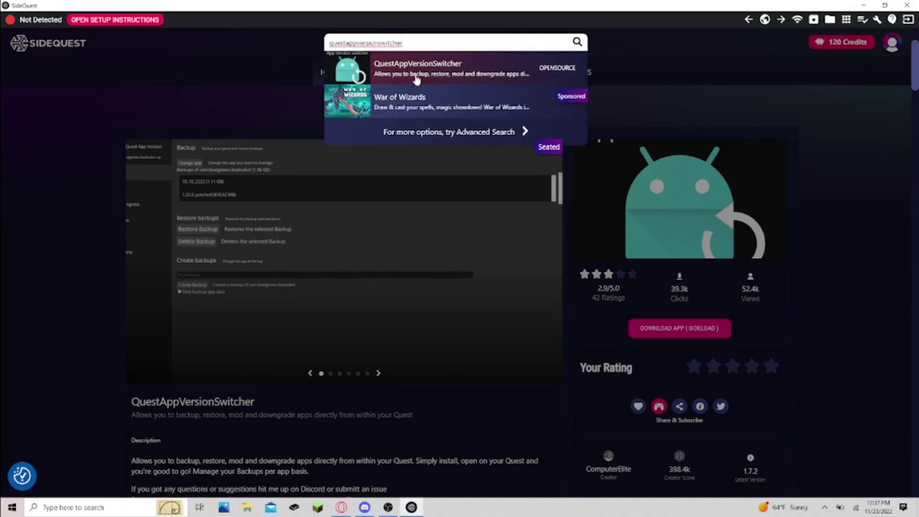
left_click(479, 71)
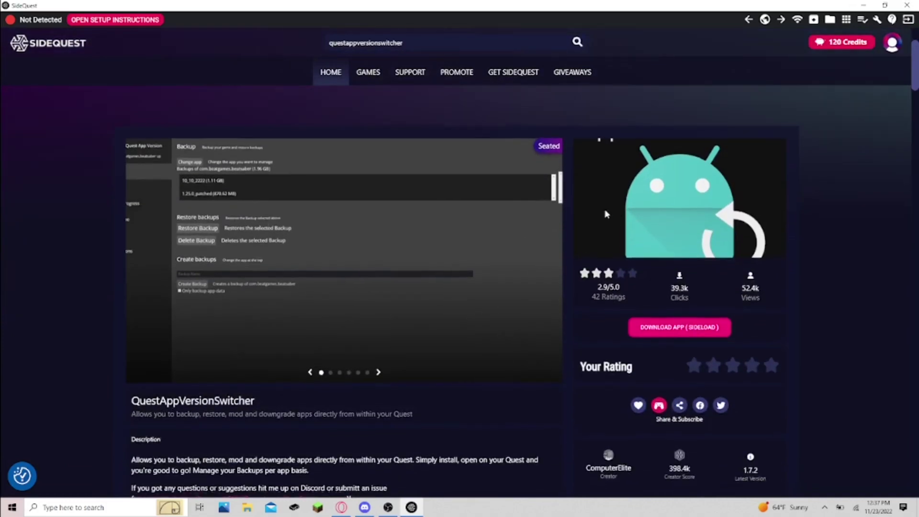
scroll(707, 284, "down", 1)
- Sideload QuestAppVersionSwitcher; it fails with a 'No device connected' error
left_click(686, 270)
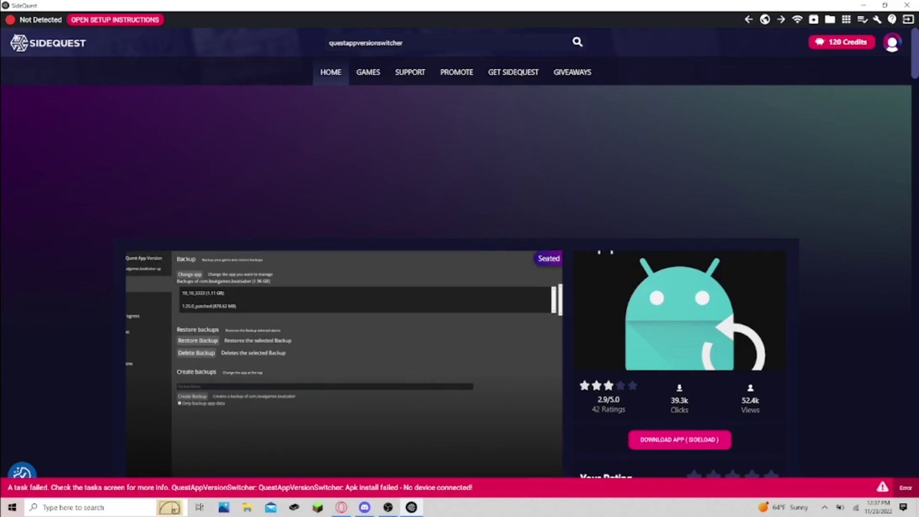
scroll(577, 348, "down", 2)
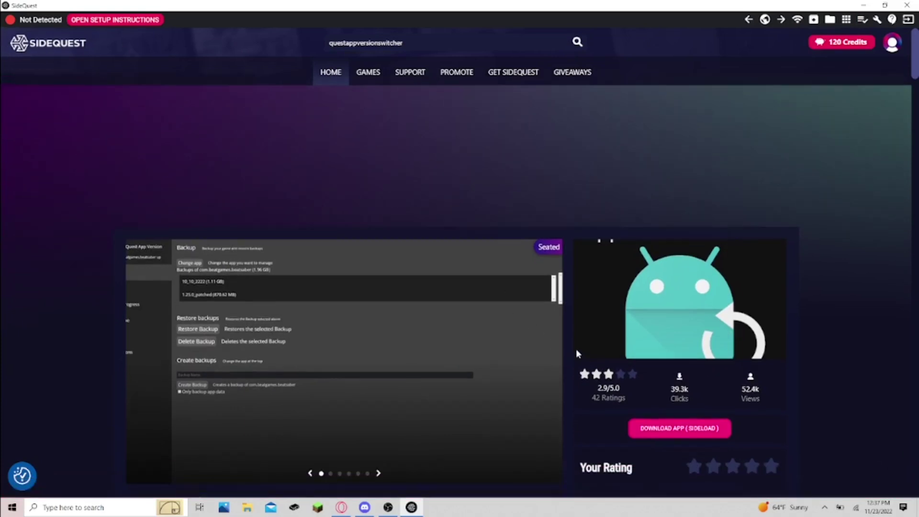
scroll(574, 318, "up", 2)
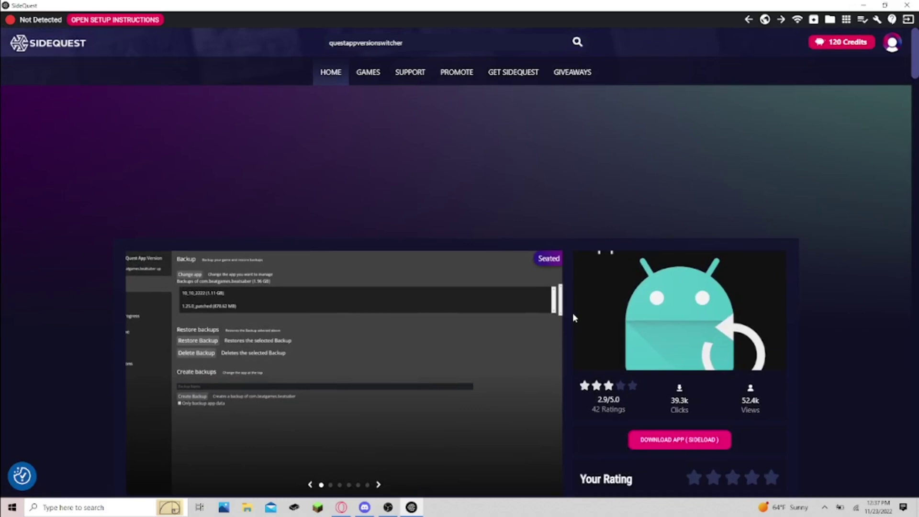
scroll(574, 318, "down", 2)
scroll(575, 318, "down", 2)
scroll(574, 318, "down", 3)
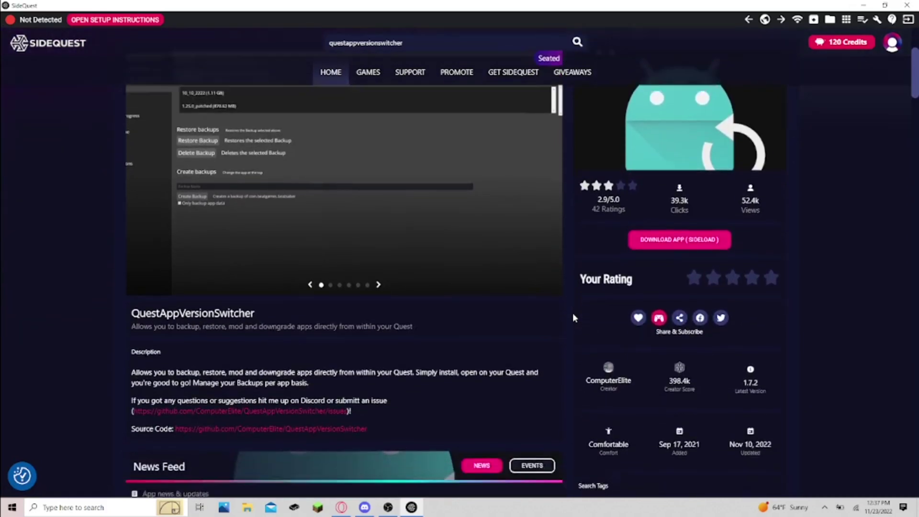
scroll(574, 317, "up", 4)
scroll(723, 248, "up", 3)
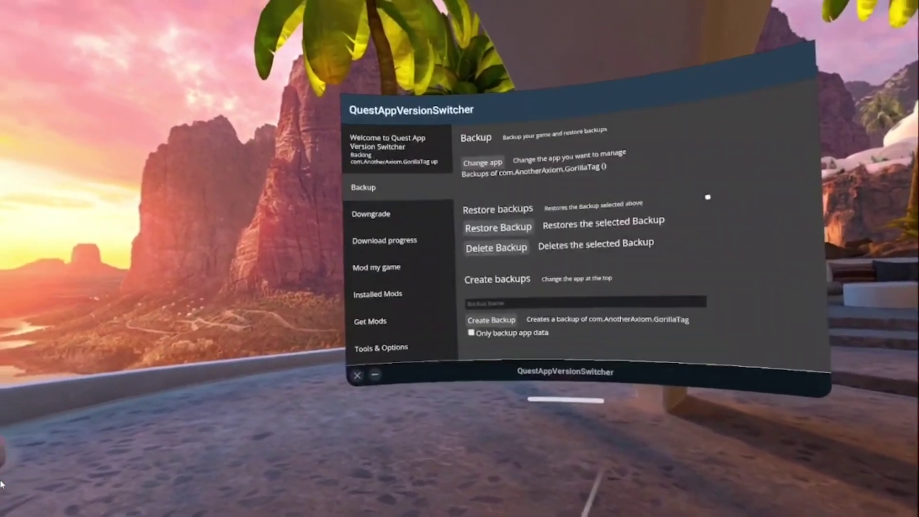
- Scroll the Gorilla Tag backups list showing downgraded versions 1.0.0, 1.1.9, 1.1.13 and 1.1.18
scroll(629, 245, "down", 3)
scroll(622, 259, "down", 3)
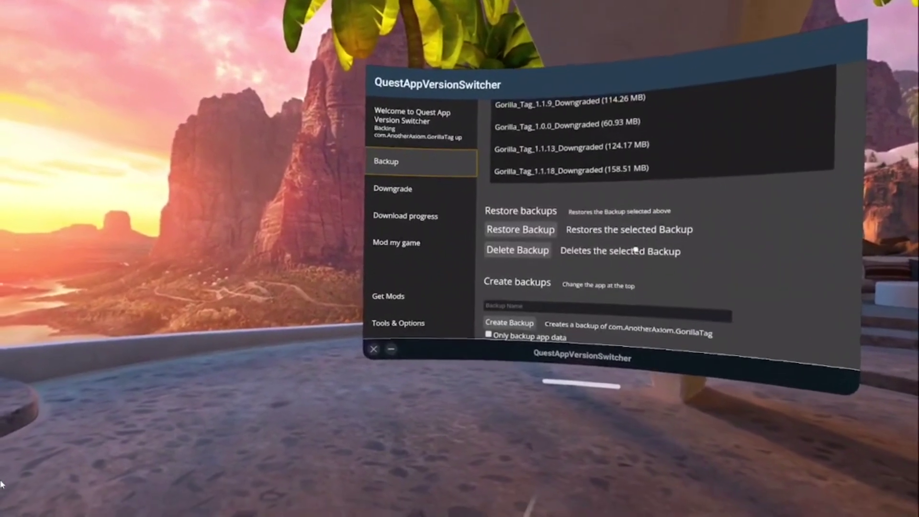
scroll(613, 273, "up", 5)
scroll(607, 279, "down", 3)
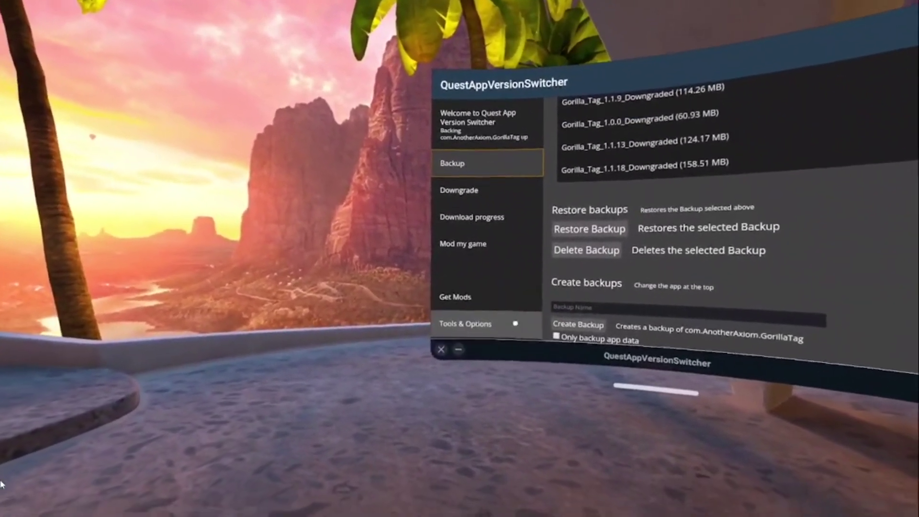
- Open Tools & Options to view the logged-in token status and web server port
left_click(519, 350)
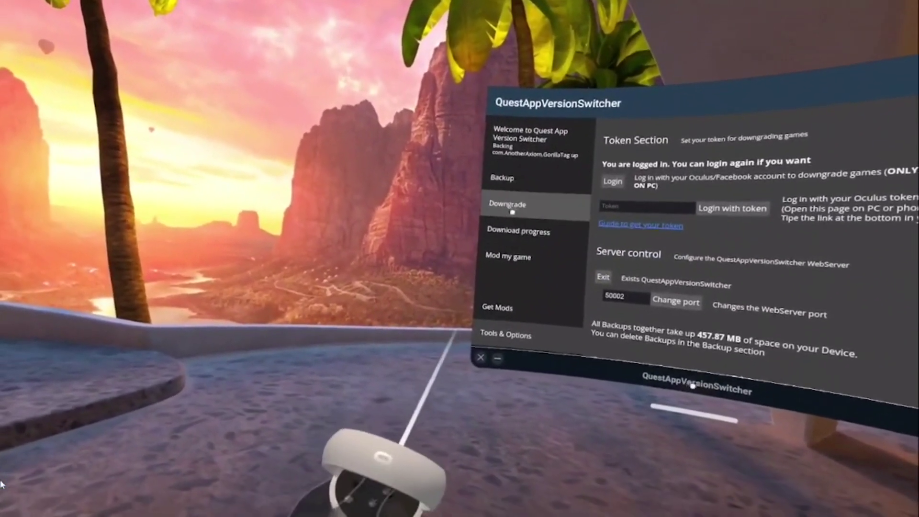
left_click(477, 220)
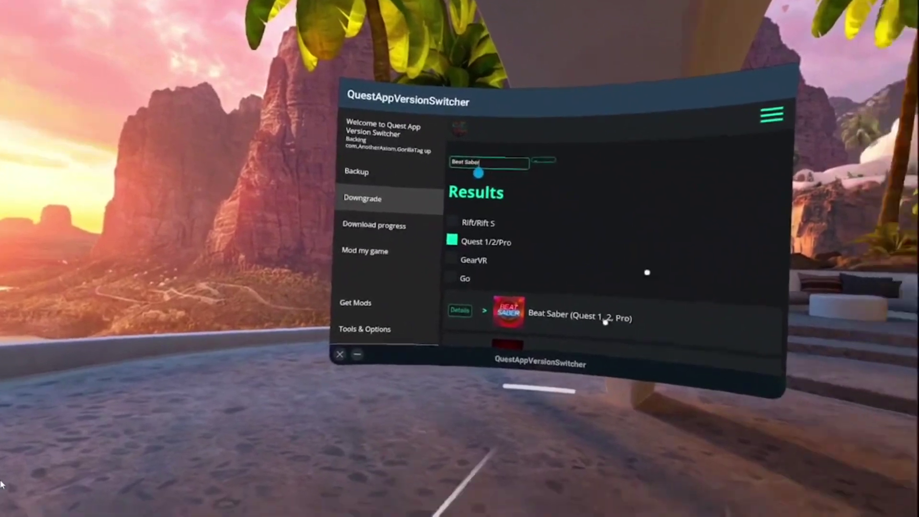
left_click(531, 192)
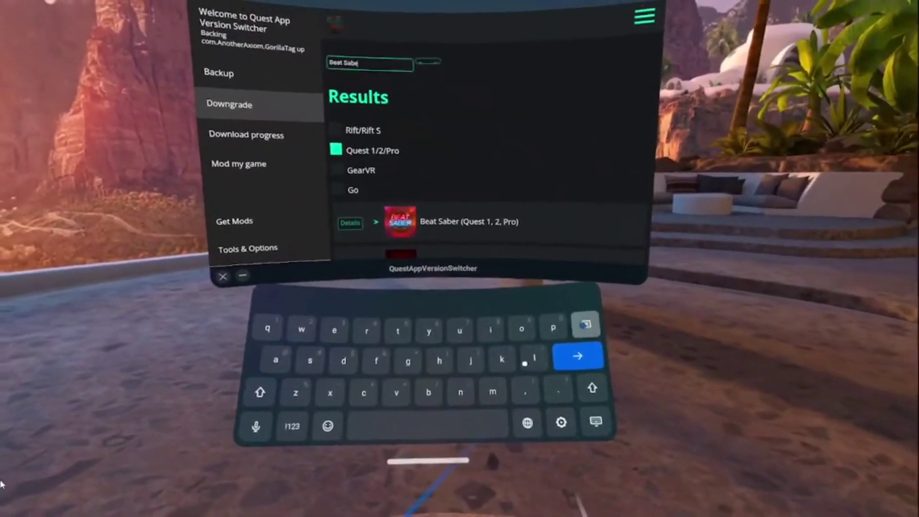
key("BackSpace")
key("BackSpace")
key("BackSpace")
key("BackSpace")
key("BackSpace")
key("BackSpace")
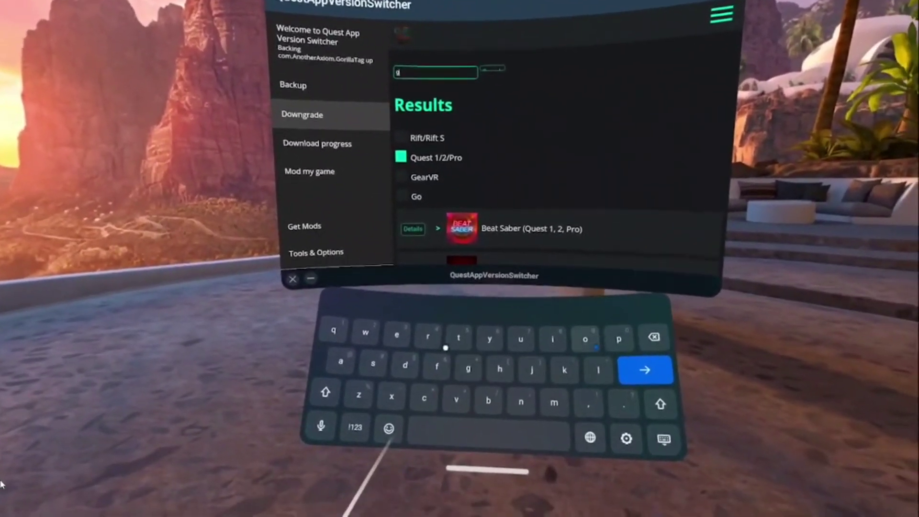
type("gorill")
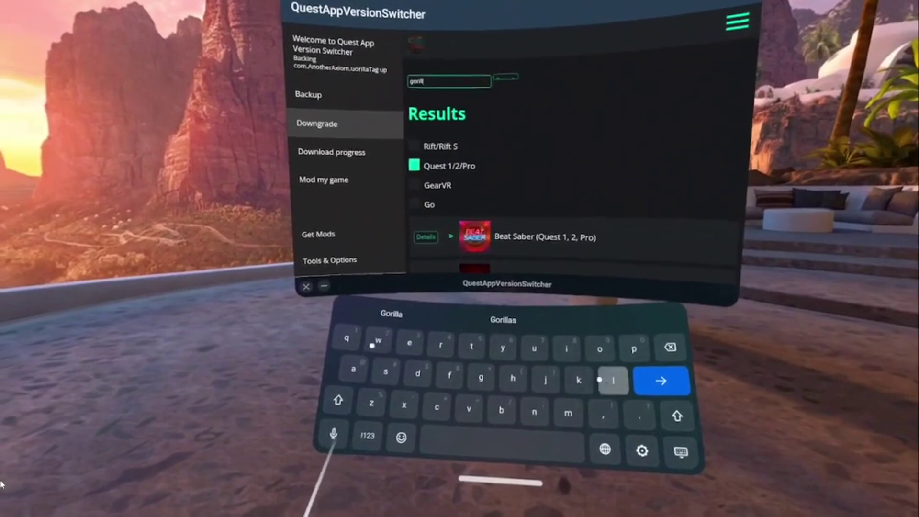
type("atag")
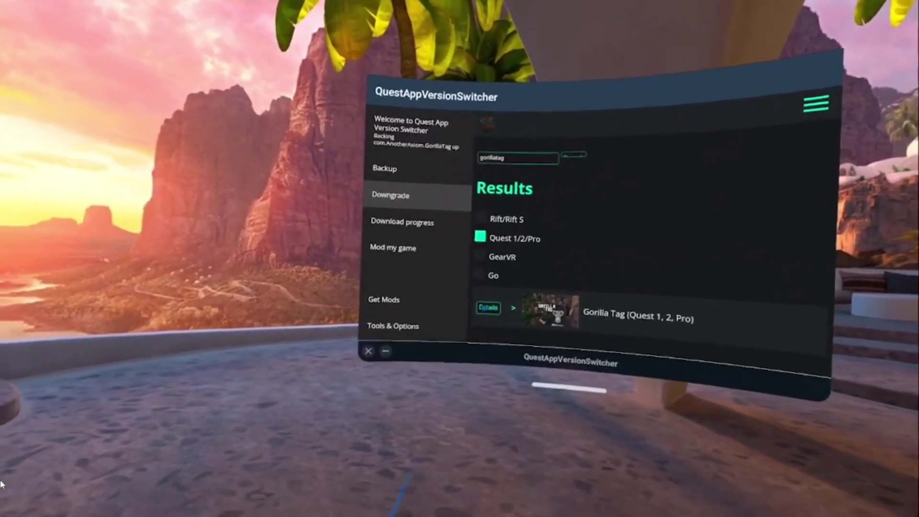
left_click(502, 334)
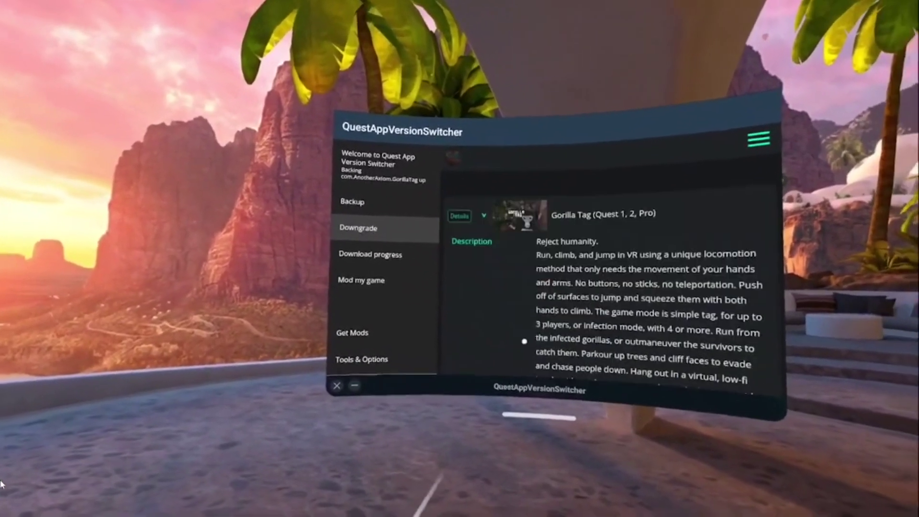
scroll(493, 288, "down", 5)
scroll(463, 353, "down", 5)
scroll(527, 359, "down", 5)
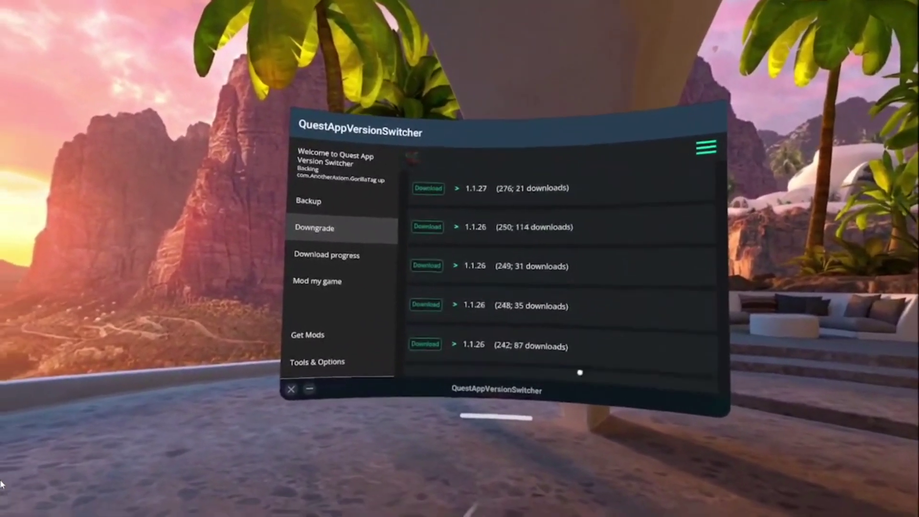
scroll(570, 364, "down", 3)
scroll(570, 364, "down", 5)
scroll(569, 357, "down", 5)
scroll(569, 358, "down", 5)
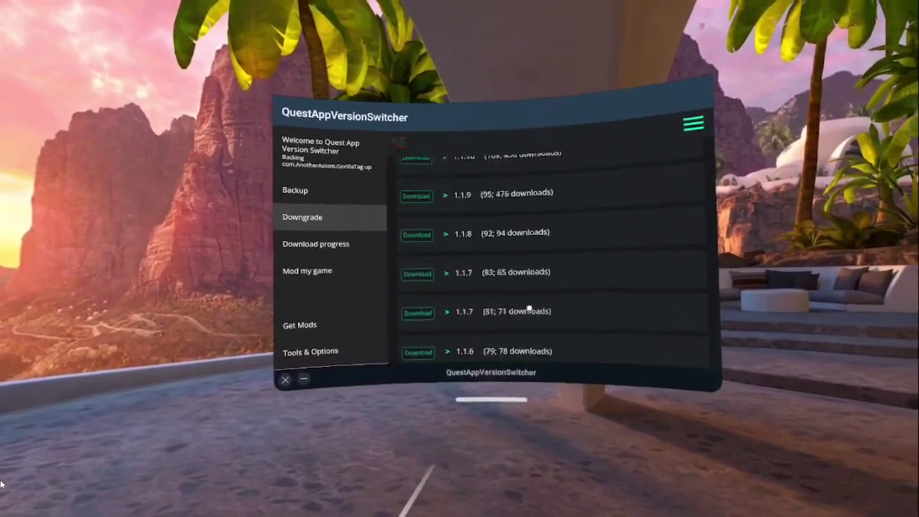
scroll(530, 308, "down", 5)
scroll(456, 335, "down", 4)
scroll(530, 386, "down", 2)
scroll(533, 383, "down", 5)
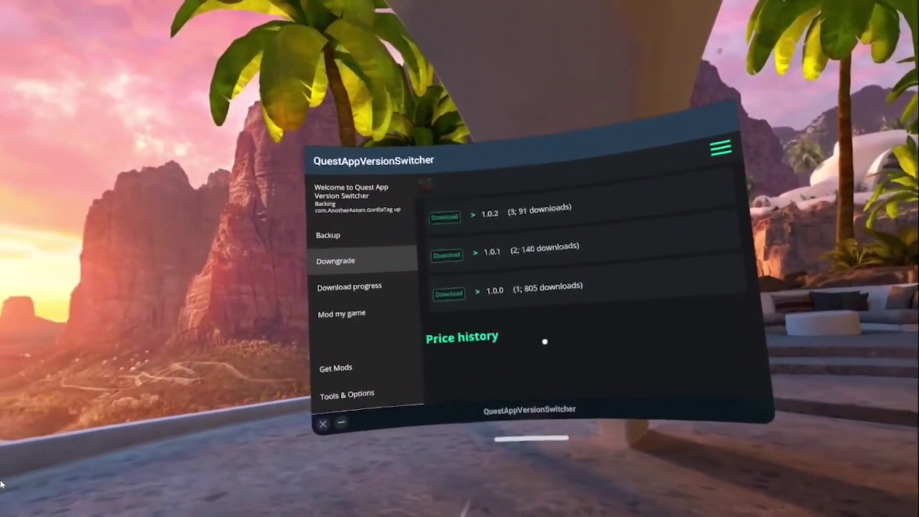
scroll(544, 339, "down", 5)
scroll(575, 335, "up", 10)
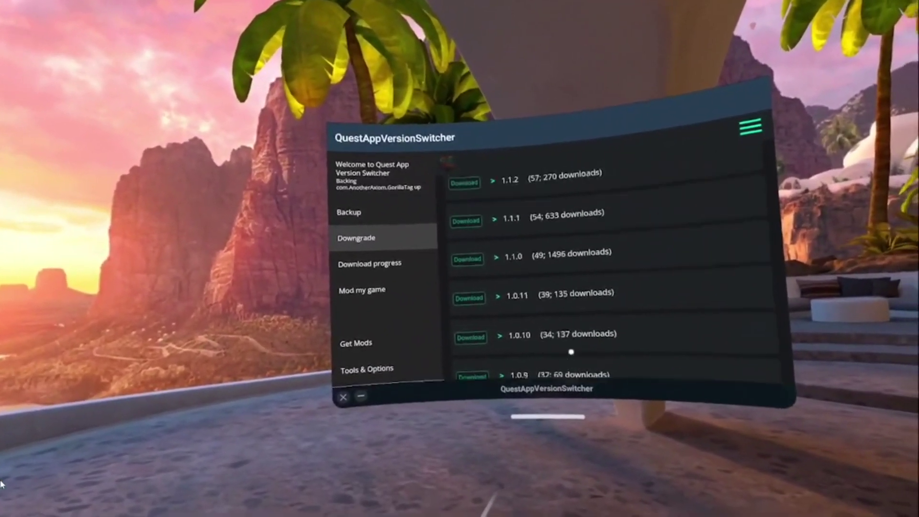
scroll(571, 352, "up", 5)
scroll(529, 291, "up", 5)
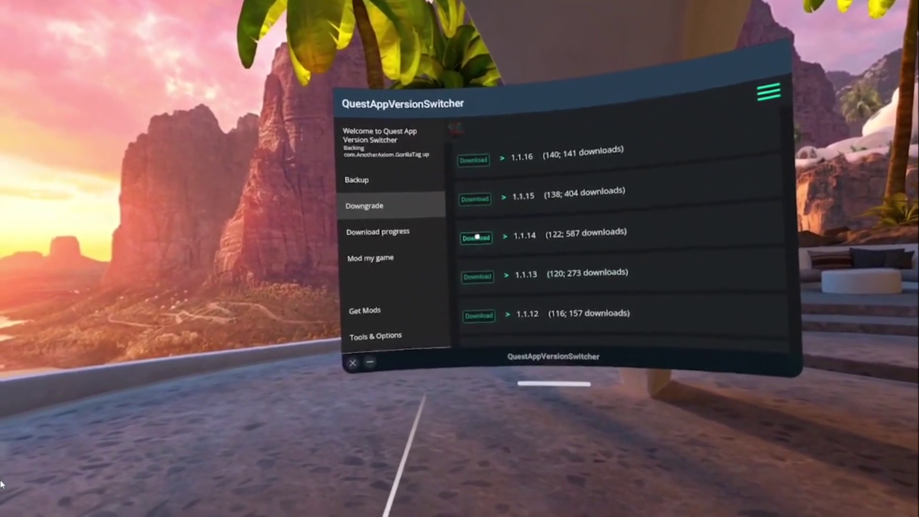
- Start and cancel a Gorilla Tag 1.1.14 download, then expand its release details
left_click(478, 237)
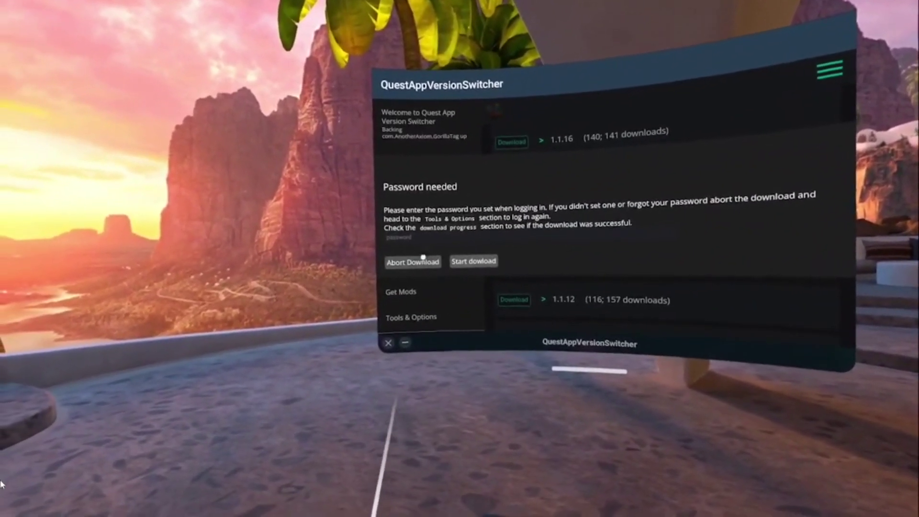
left_click(423, 258)
left_click(527, 229)
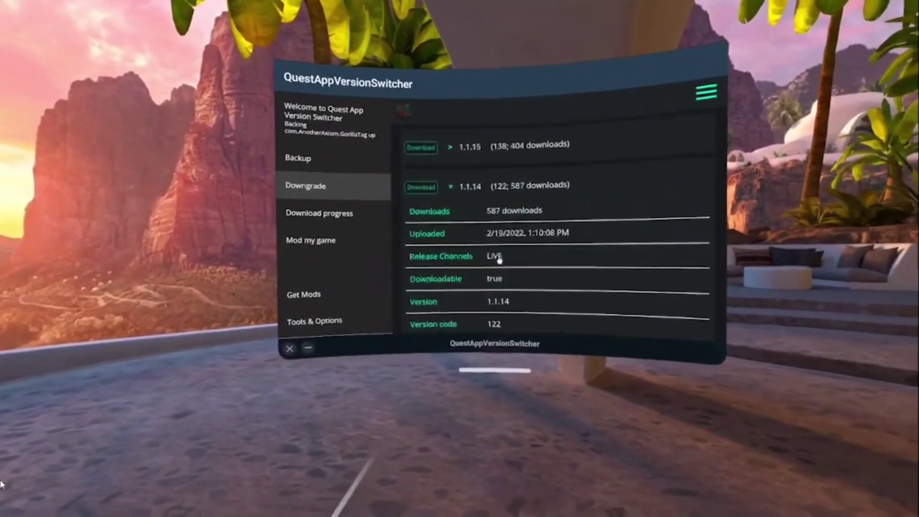
scroll(499, 260, "down", 3)
scroll(479, 268, "down", 1)
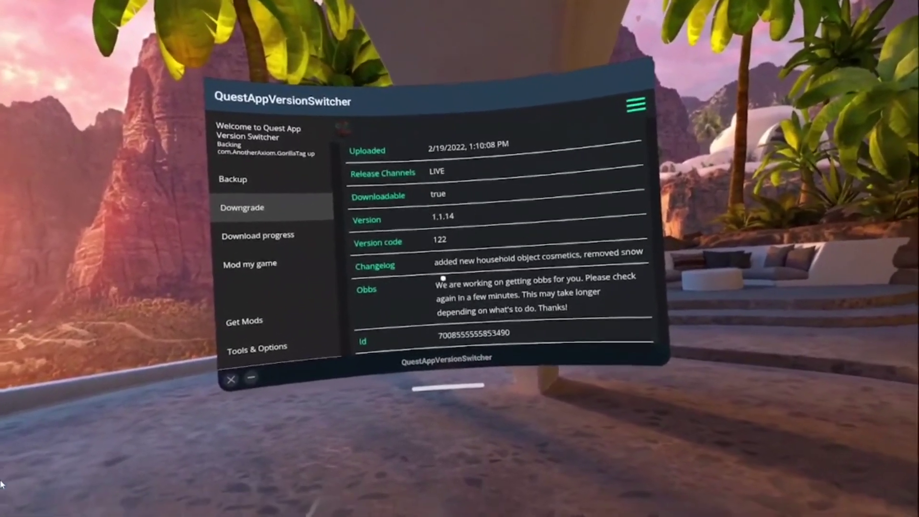
scroll(443, 279, "down", 1)
scroll(460, 273, "down", 5)
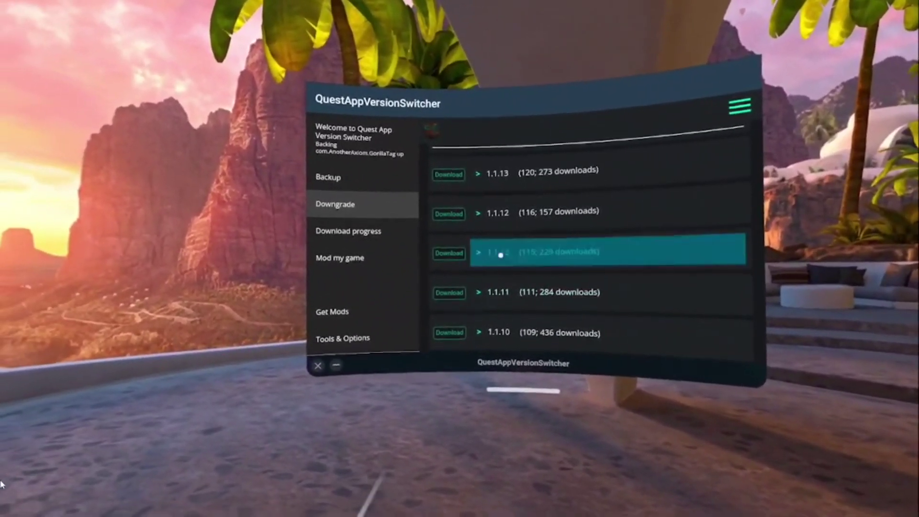
- Expand the 1.1.12 build details and collapse the other 1.1.12 build
left_click(500, 255)
scroll(469, 249, "down", 3)
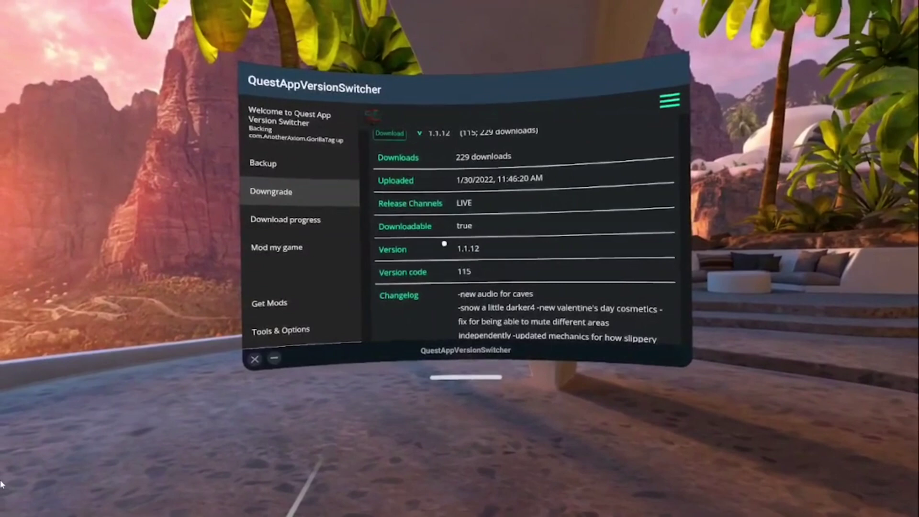
scroll(445, 247, "up", 4)
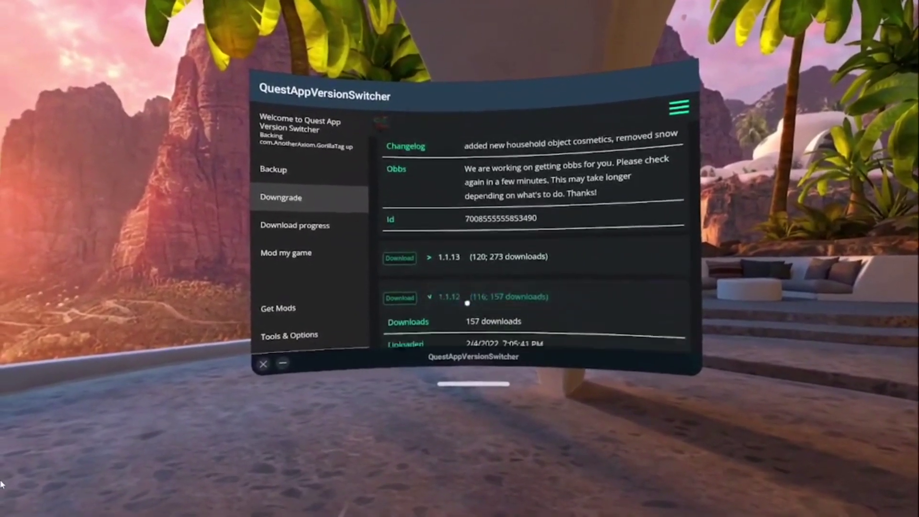
scroll(460, 282, "up", 3)
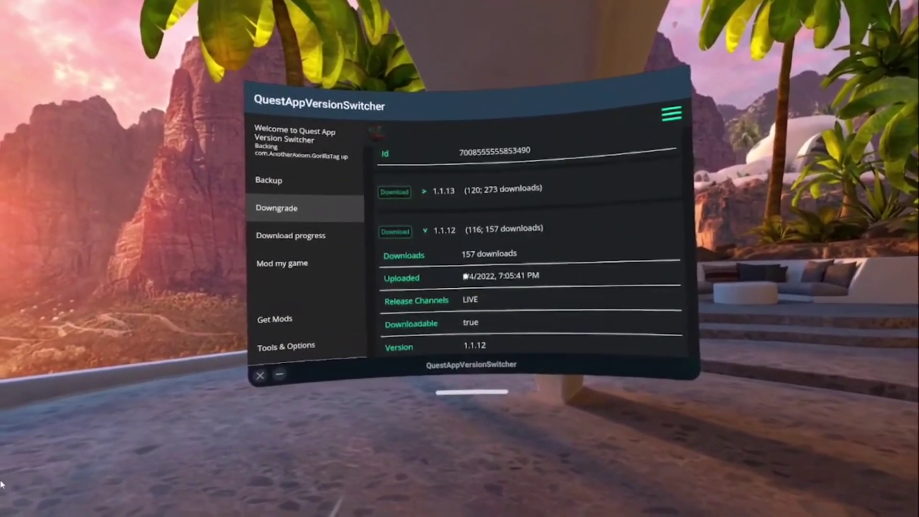
left_click(484, 216)
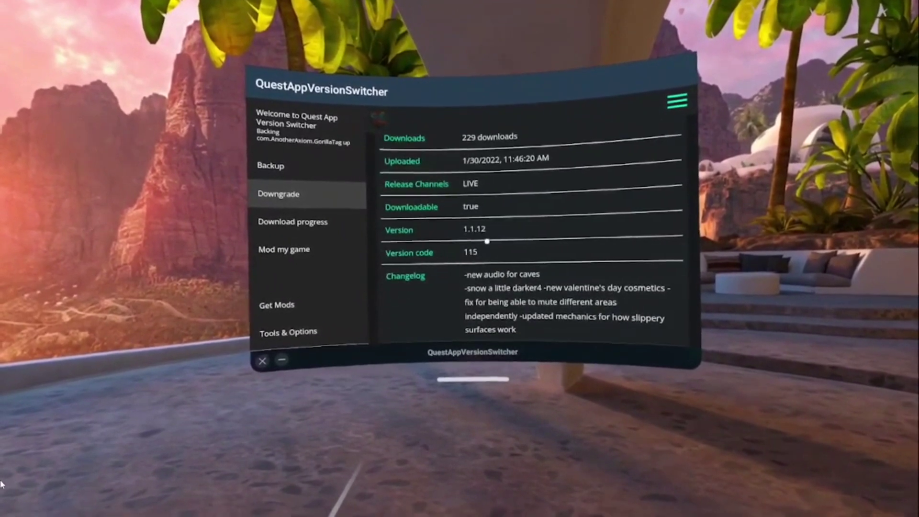
scroll(485, 254, "up", 3)
scroll(489, 253, "up", 1)
- Expand version 1.1.13 details and queue Gorilla Tag 1.1.13 for download
left_click(488, 252)
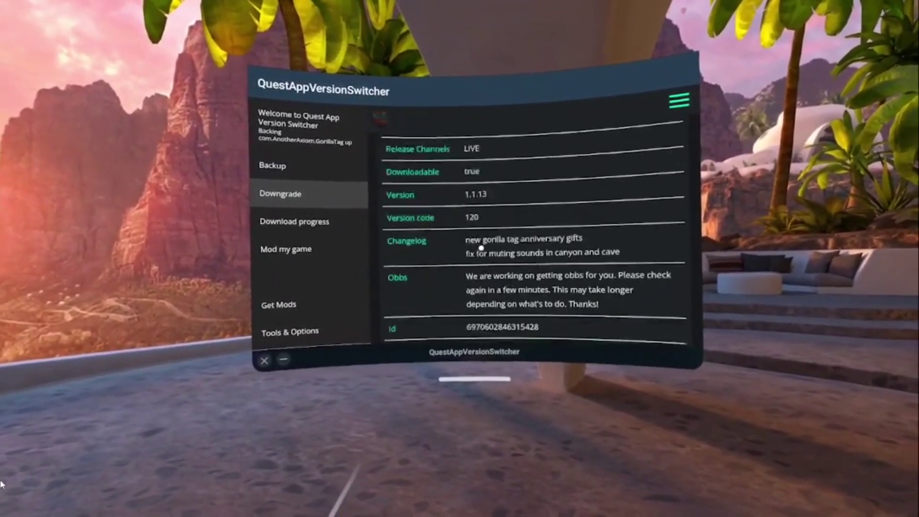
scroll(478, 266, "up", 1)
scroll(478, 266, "up", 4)
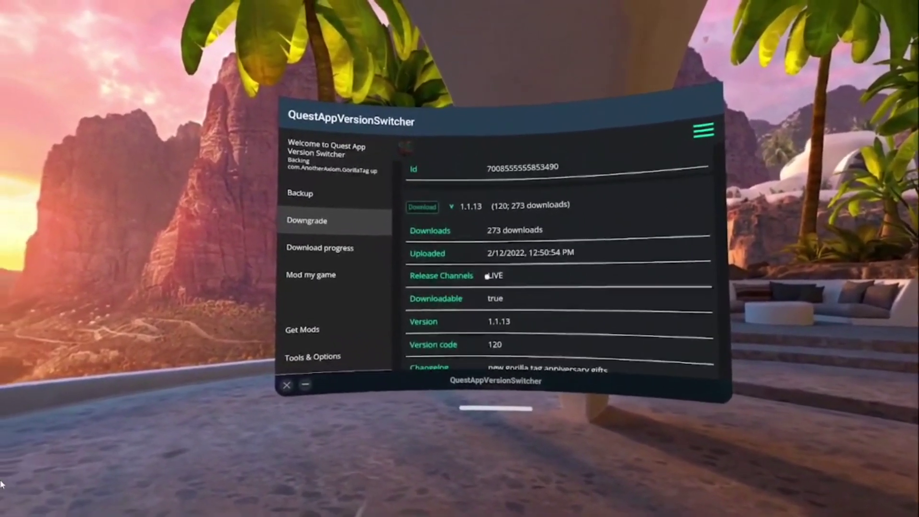
scroll(478, 267, "up", 1)
left_click(471, 253)
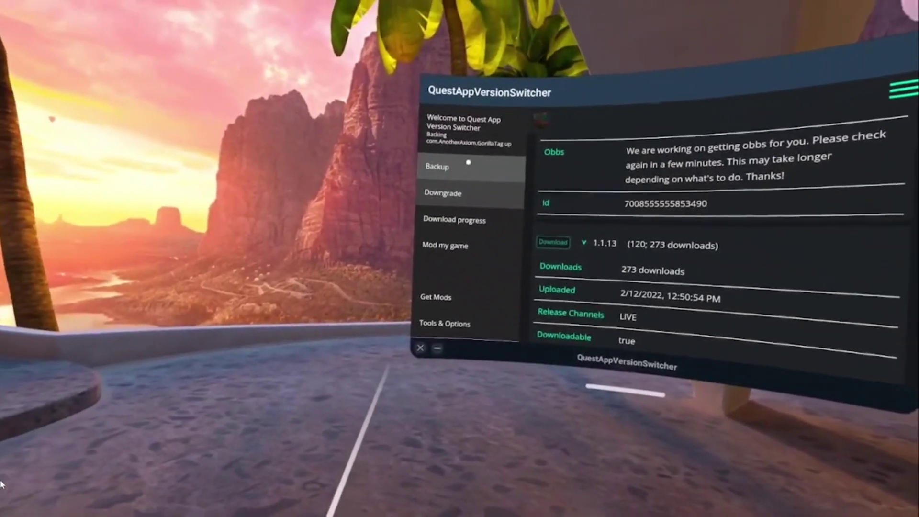
- Switch Backup to com.AnotherAxiom.GorillaTag and select the Gorilla_Tag_1.1.13_Downgraded backup
left_click(469, 163)
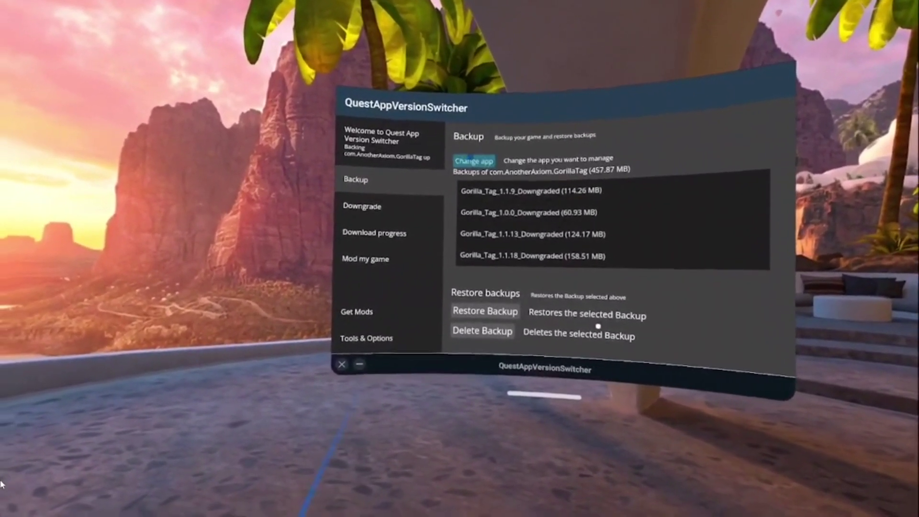
left_click(460, 173)
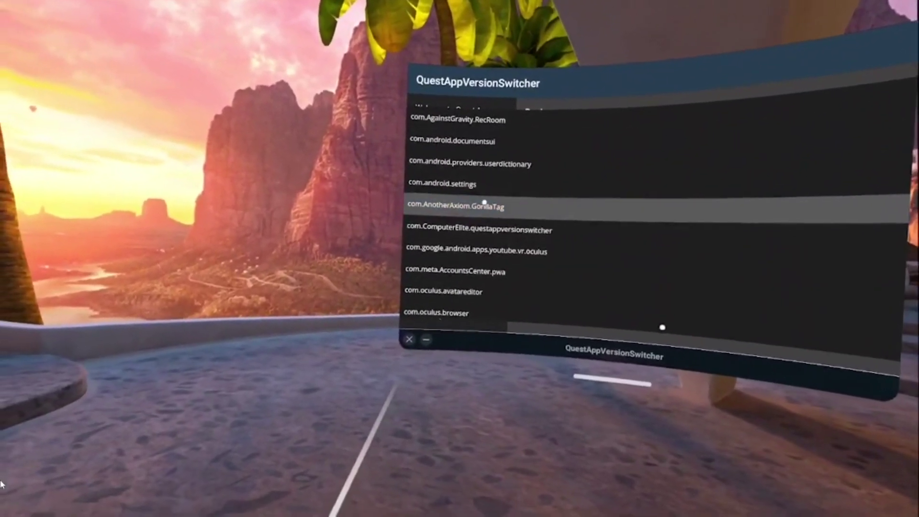
left_click(483, 212)
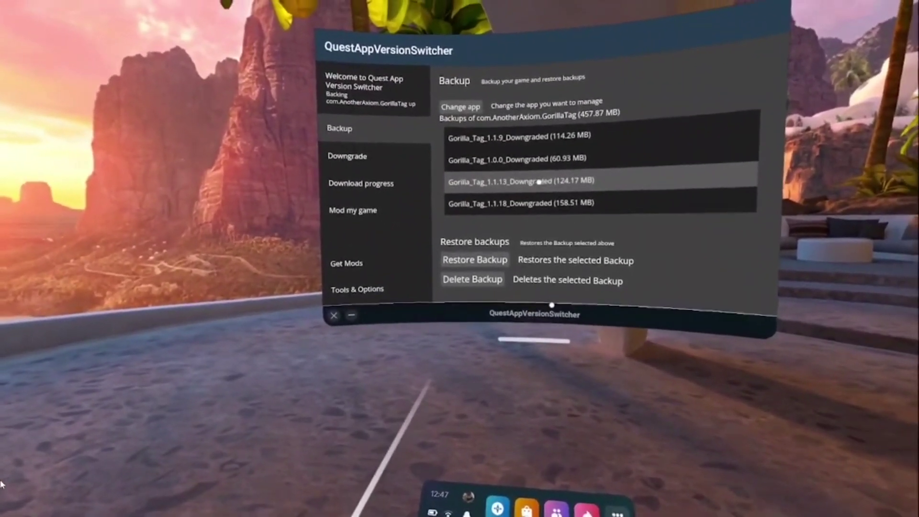
left_click(540, 182)
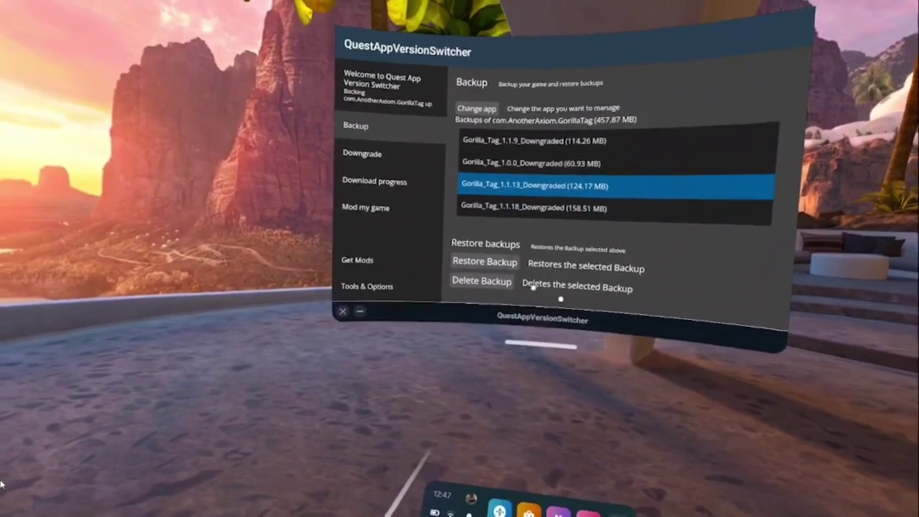
- Restore Gorilla_Tag_1.1.13_Downgraded, uninstalling the current Gorilla Tag and continuing after reinstall
left_click(503, 260)
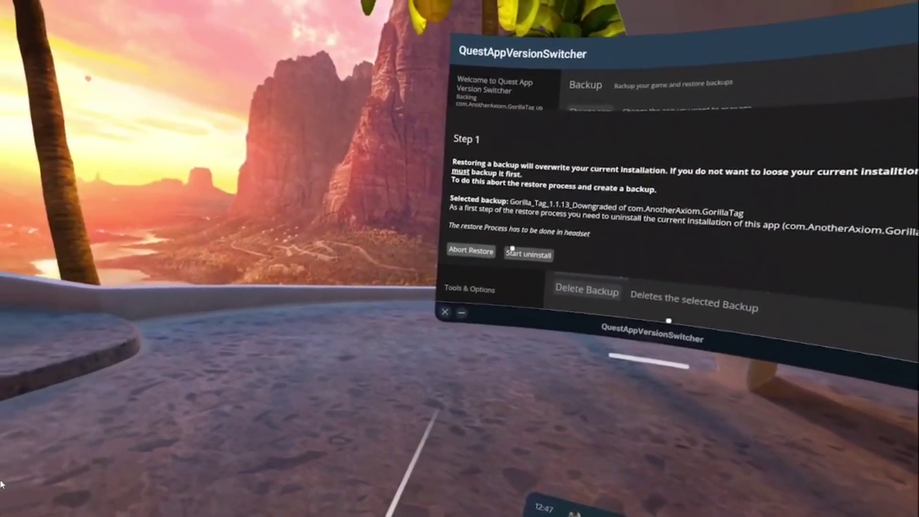
left_click(538, 261)
left_click(731, 249)
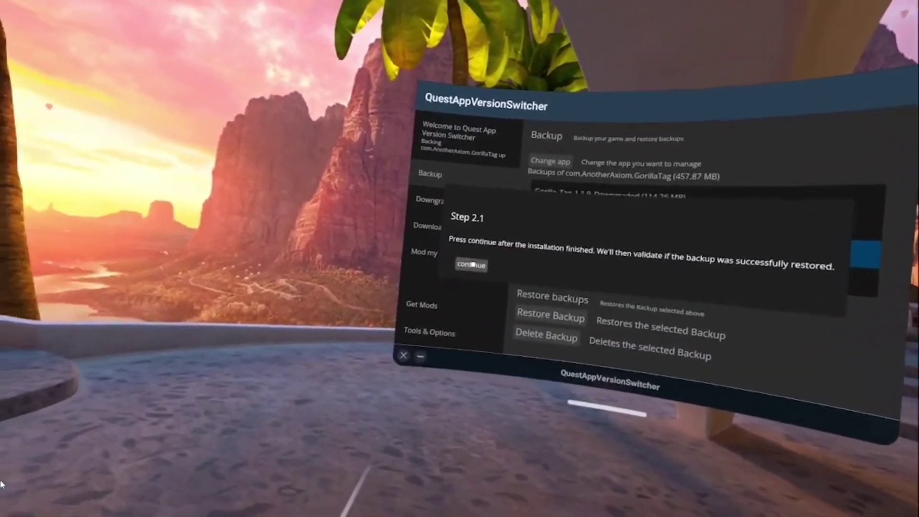
left_click(472, 265)
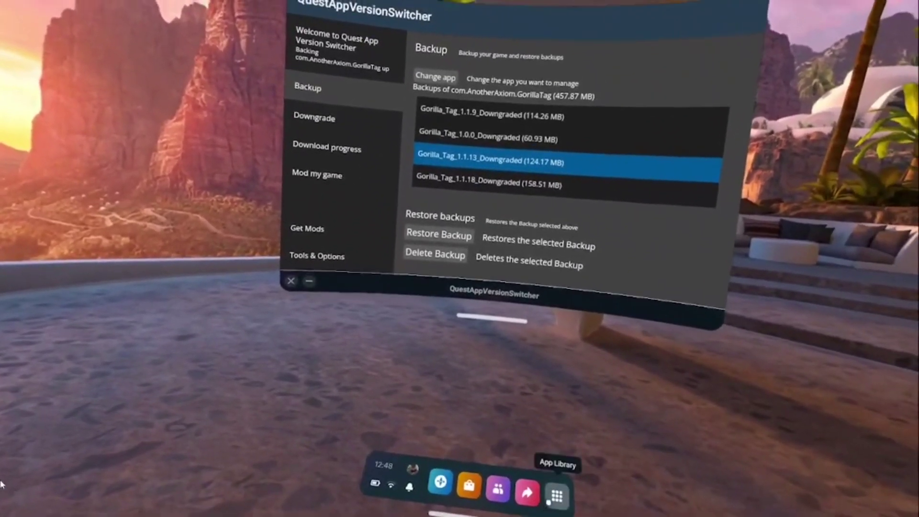
- Launch Gorilla Tag from the App Library's All filter, choosing Update Later
left_click(556, 494)
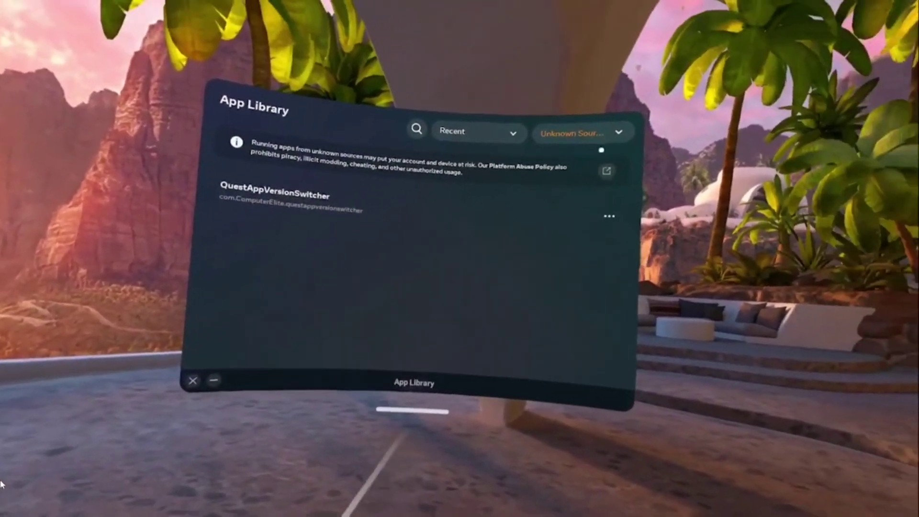
left_click(563, 148)
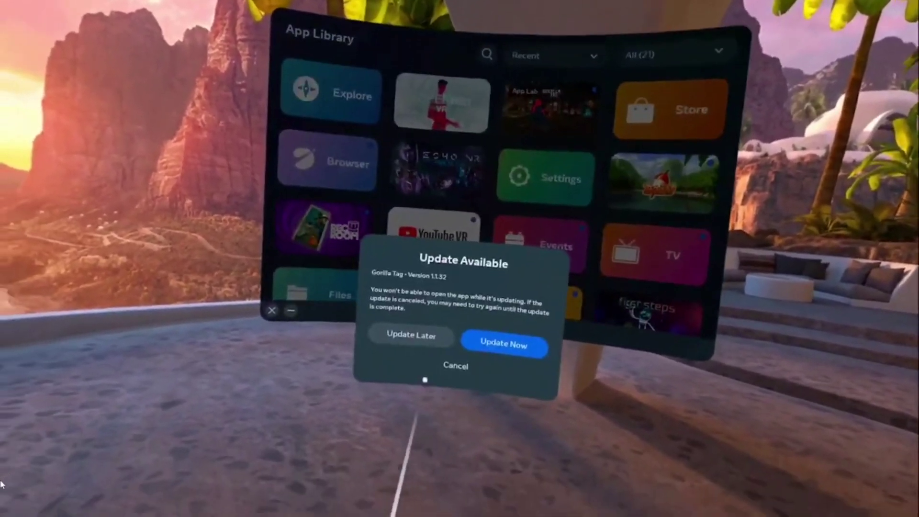
left_click(441, 312)
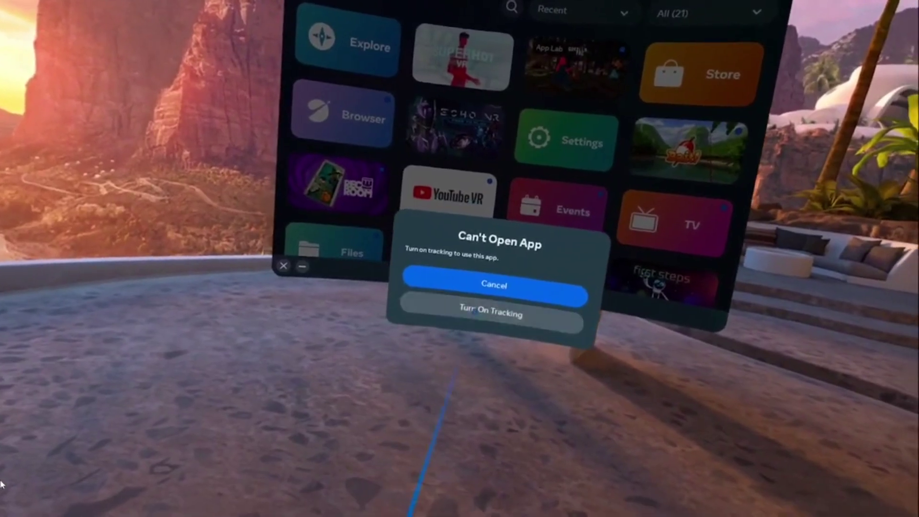